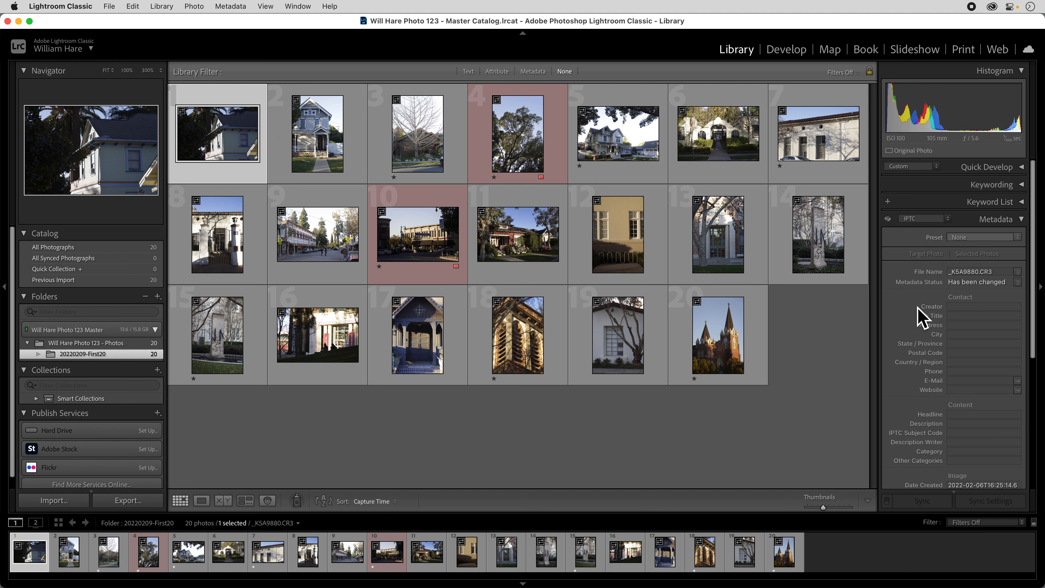
Step: Compare the Default and IPTC metadata views and look through the IPTC fields of the first photo
scroll(973, 326, down, 10)
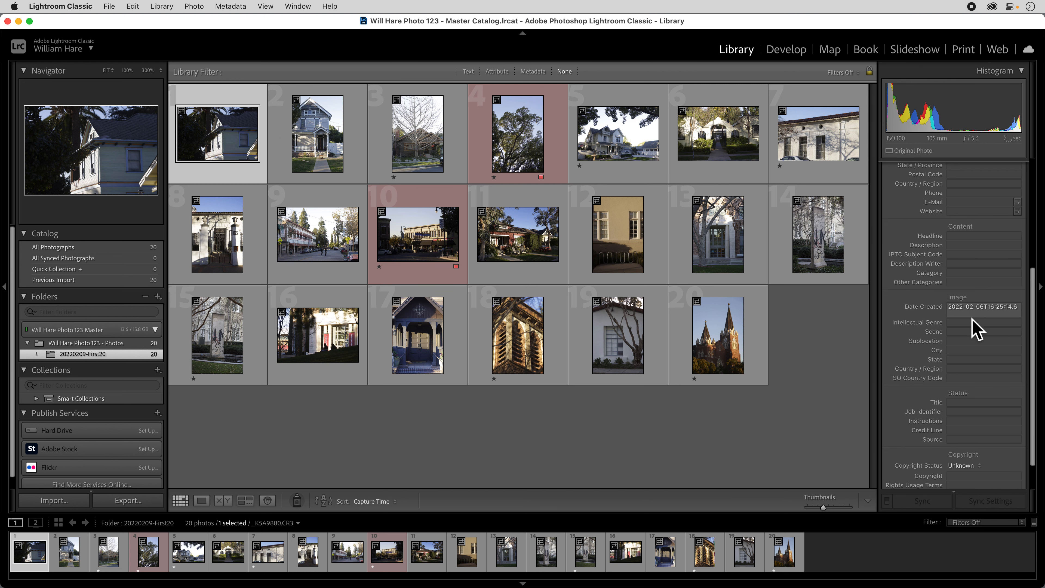
scroll(973, 363, up, 10)
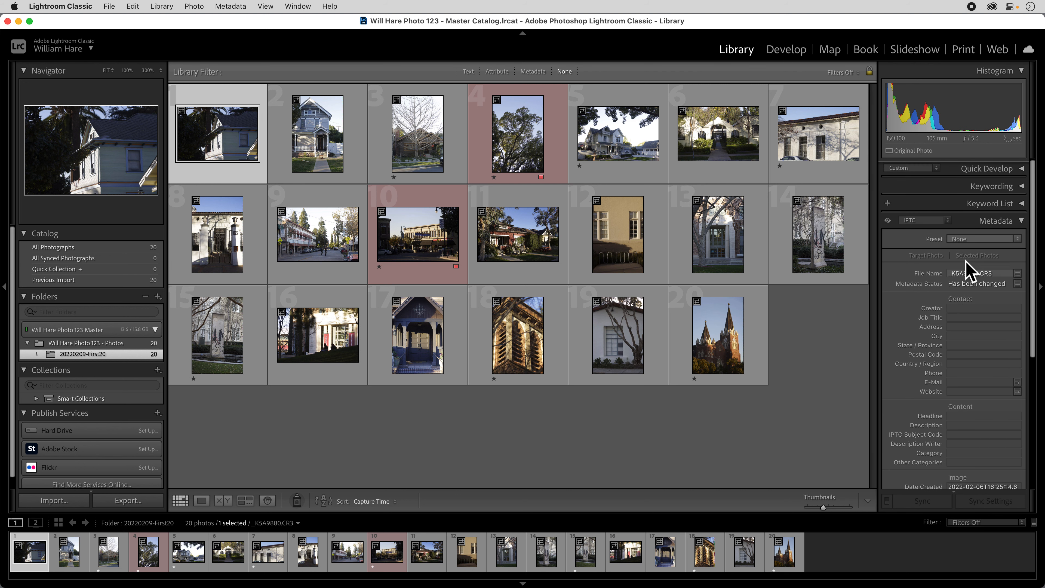
click(926, 218)
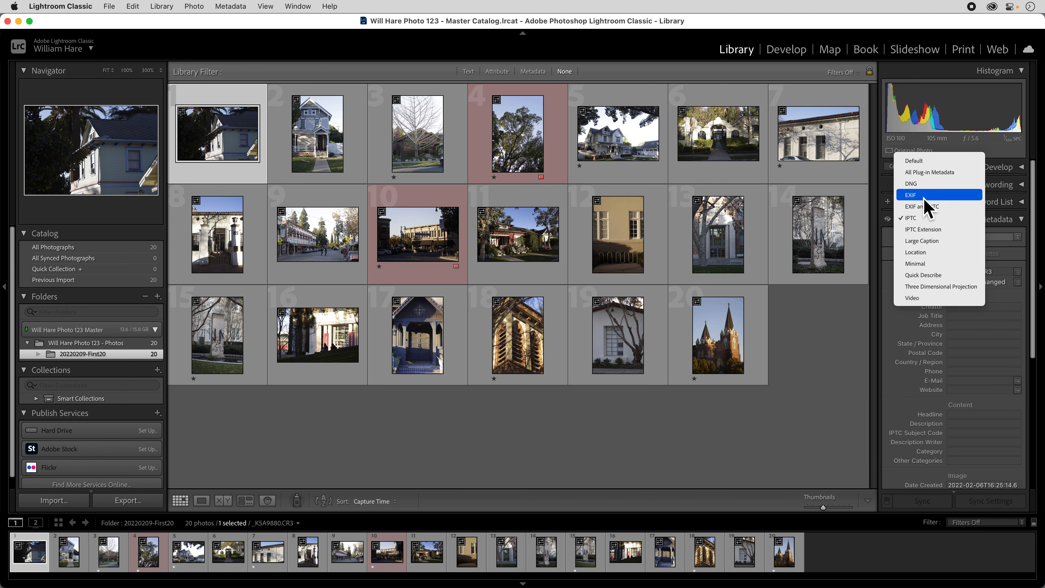
click(922, 162)
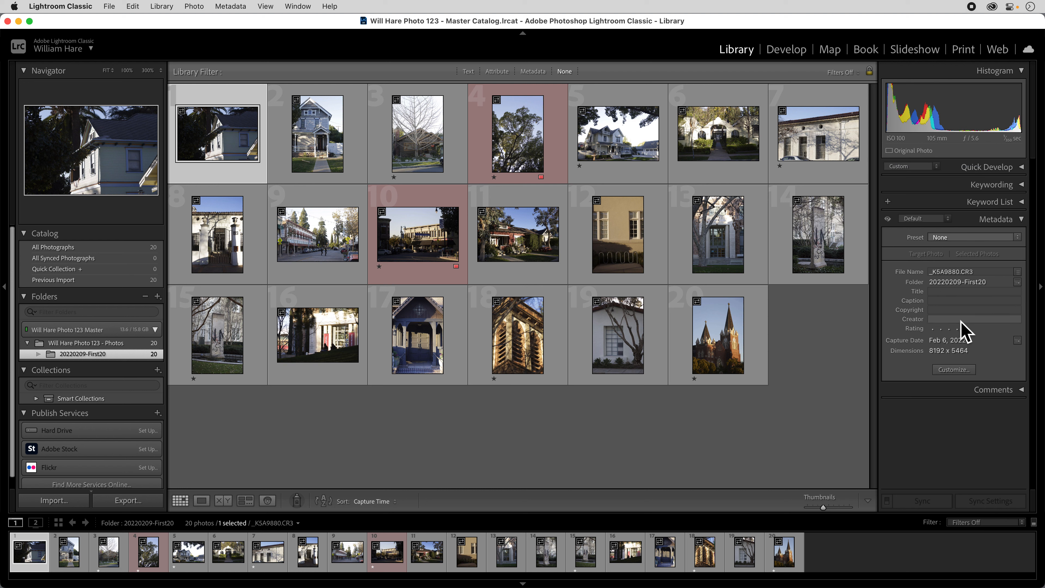
click(927, 219)
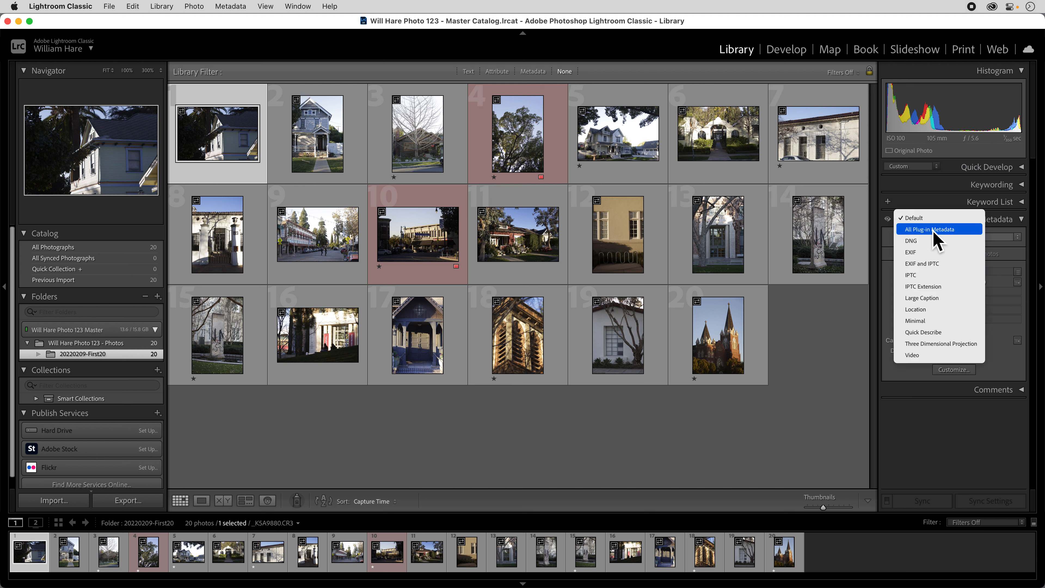
click(936, 275)
scroll(973, 325, down, 5)
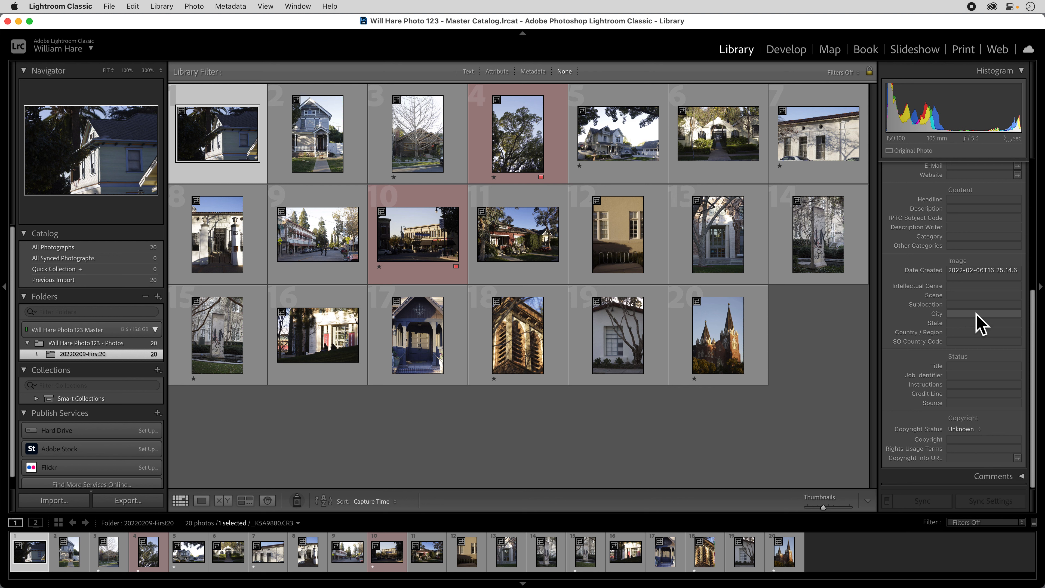
scroll(981, 324, up, 5)
Step: Open the metadata preset editor and include the whole IPTC Copyright section
click(963, 238)
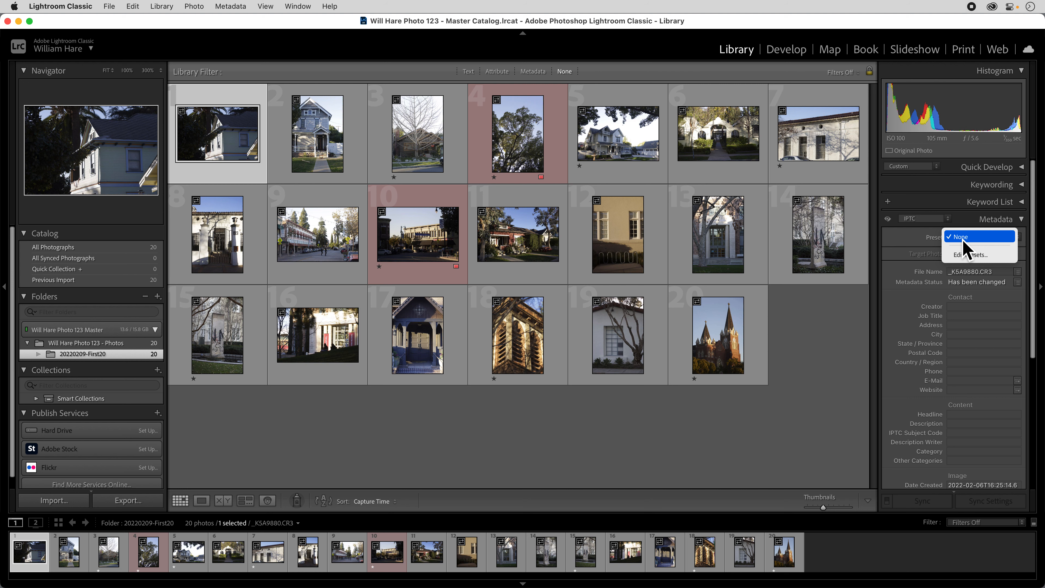
click(977, 257)
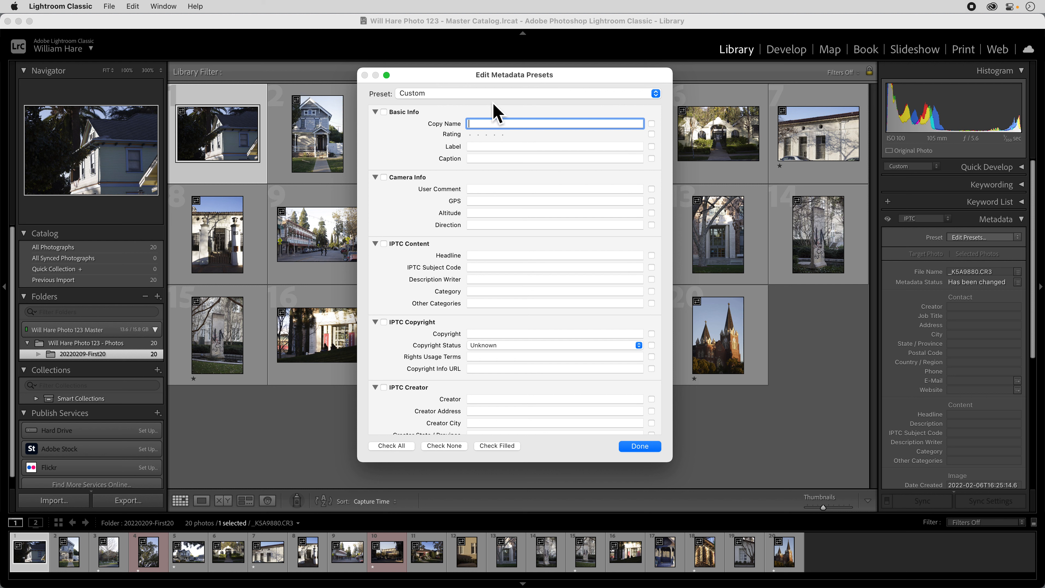
click(439, 95)
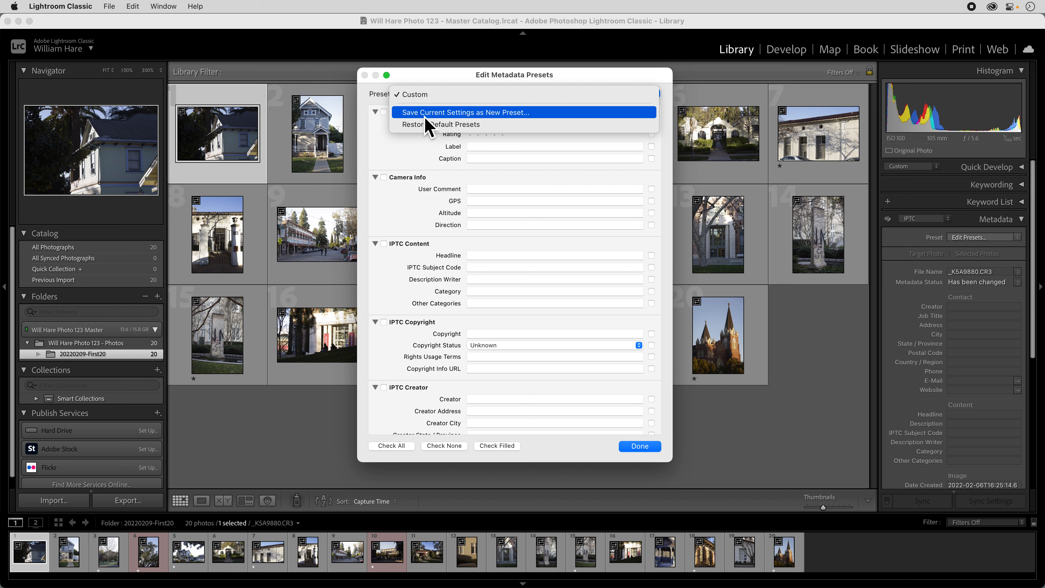
click(456, 96)
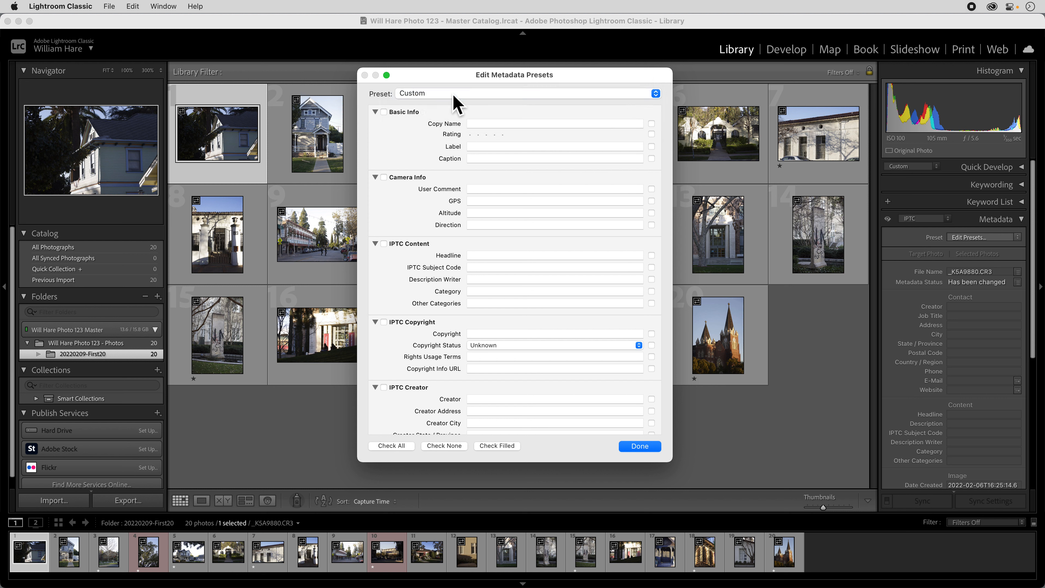
scroll(427, 303, down, 5)
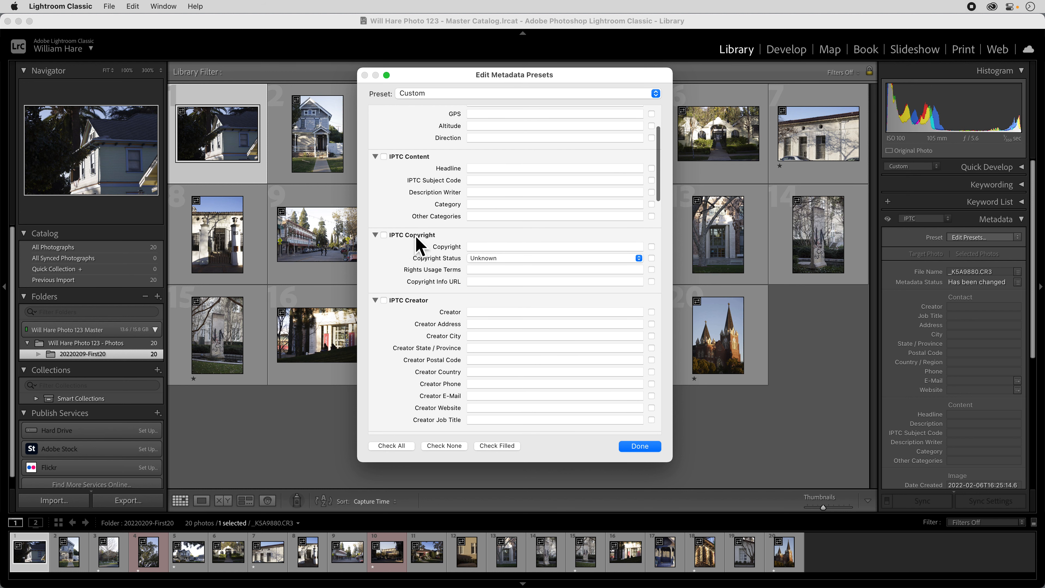
click(383, 235)
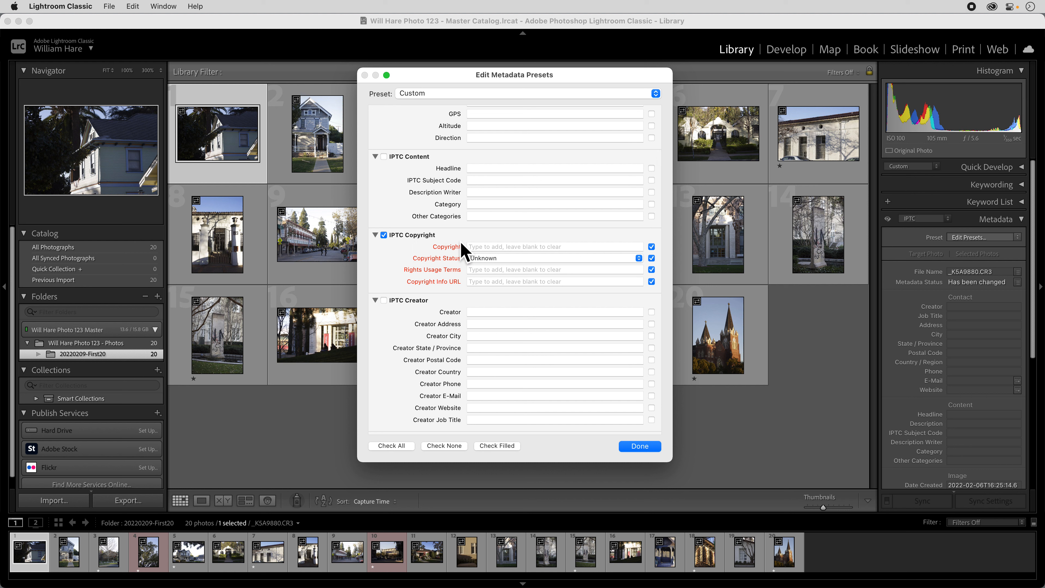
Step: Enter the copyright notice as © followed by the photographer's name and set the copyright status to Copyrighted
click(487, 246)
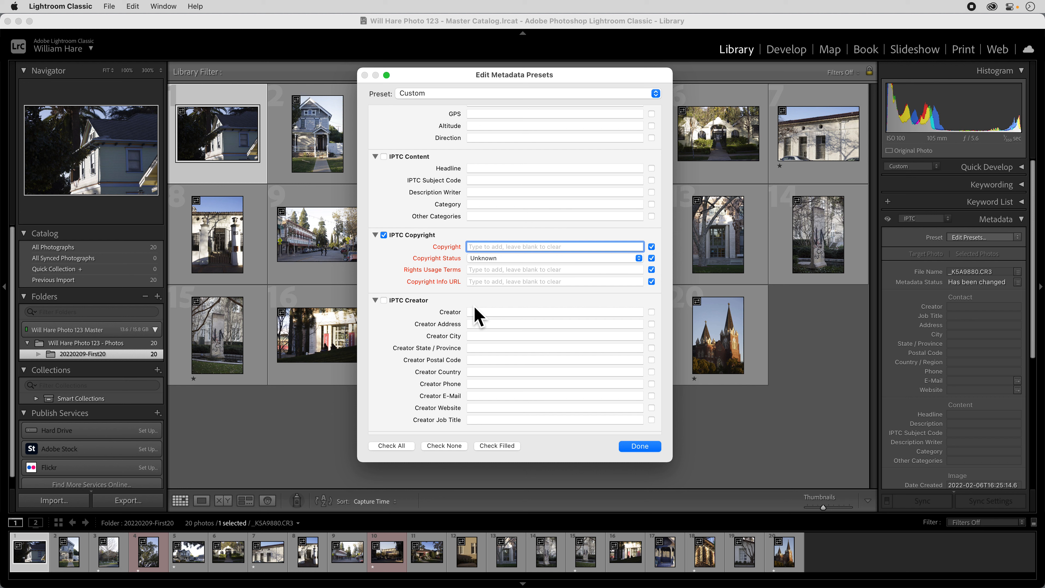
key(alt)
text(©Will Hare)
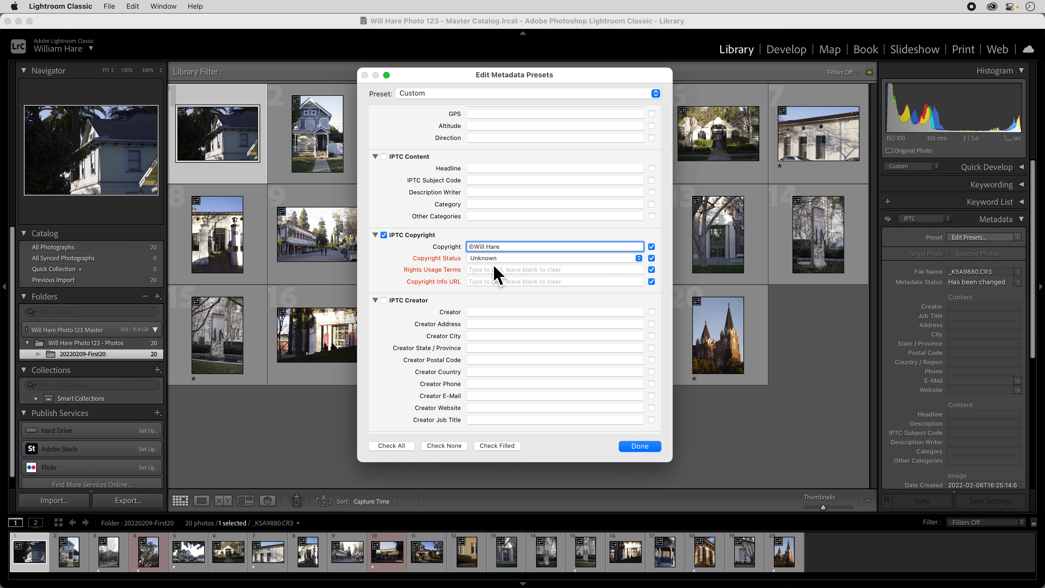
click(522, 260)
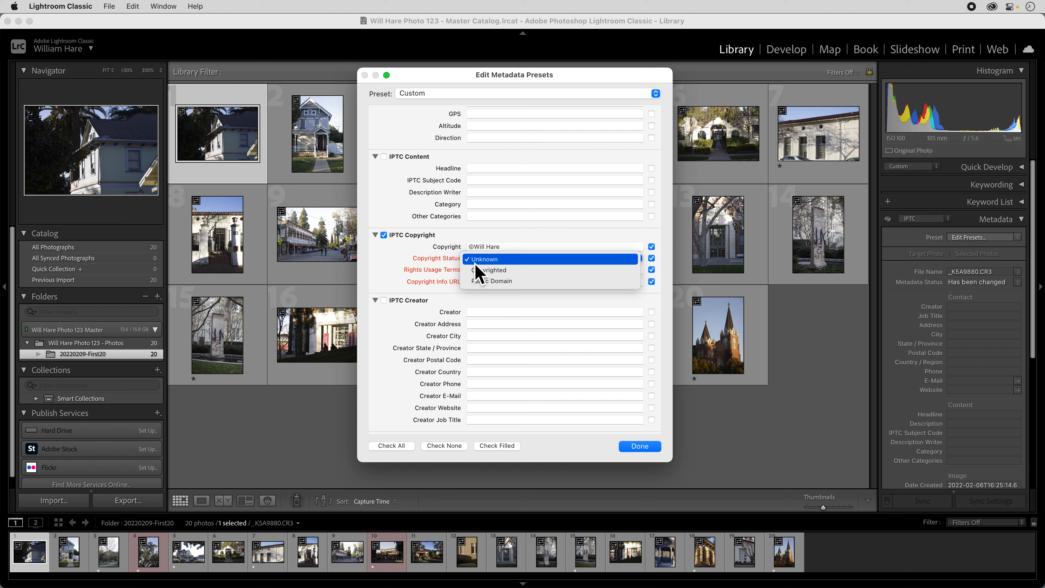
click(491, 272)
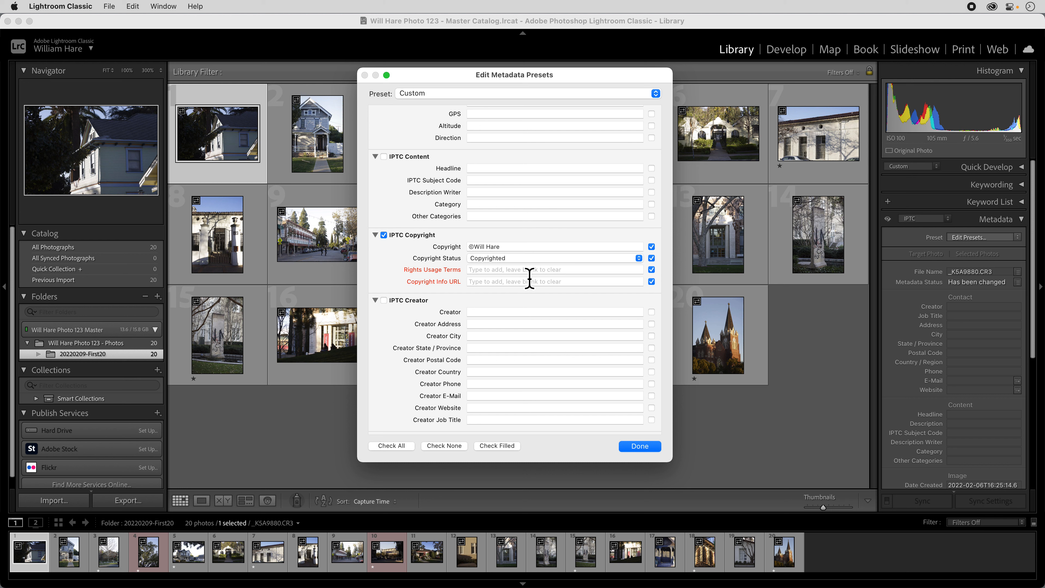
Step: Exclude Rights Usage Terms from the preset and enter the photographer's website as the Copyright Info URL
click(653, 271)
click(480, 284)
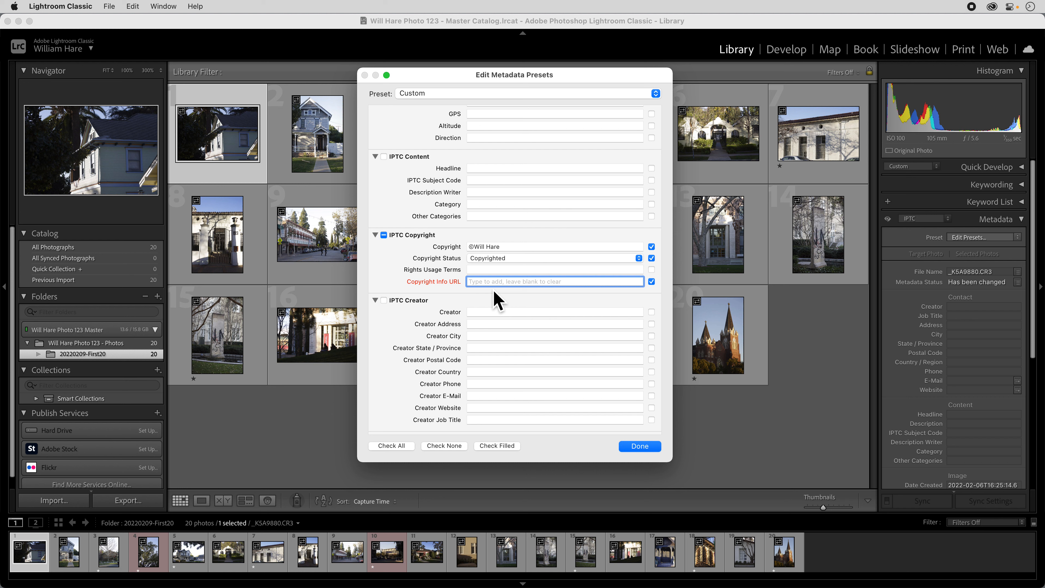
text(www.hare.photography)
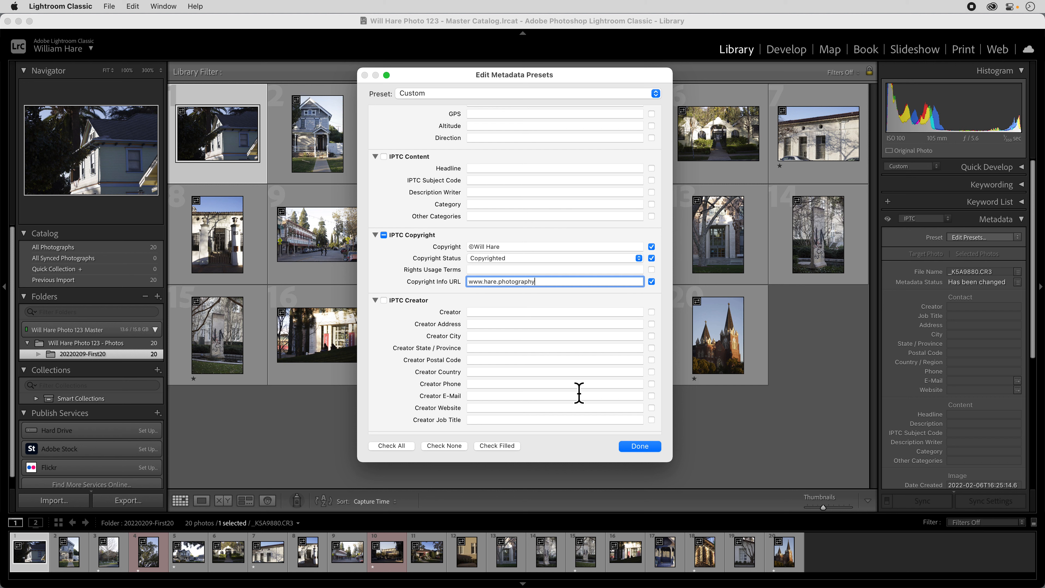
Step: Save the current settings as a new metadata preset named Copyright and close the preset editor
click(492, 97)
click(503, 116)
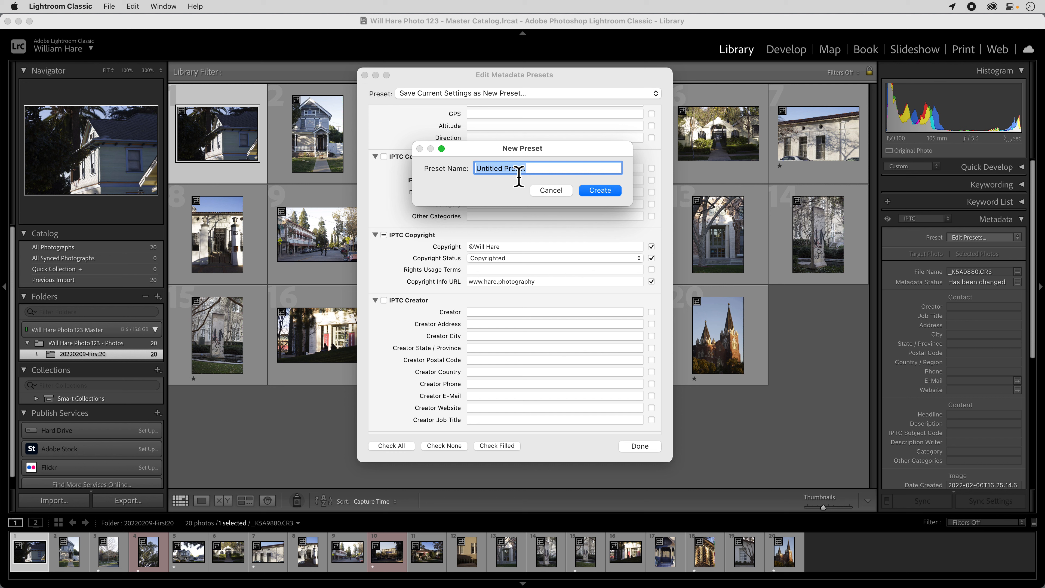
text(Copyright)
click(600, 192)
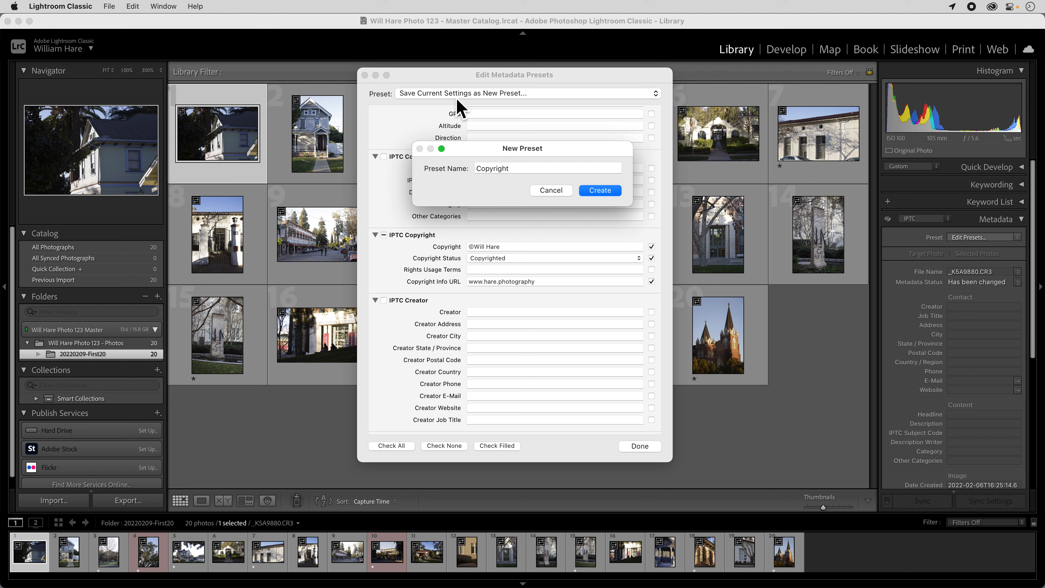
click(601, 193)
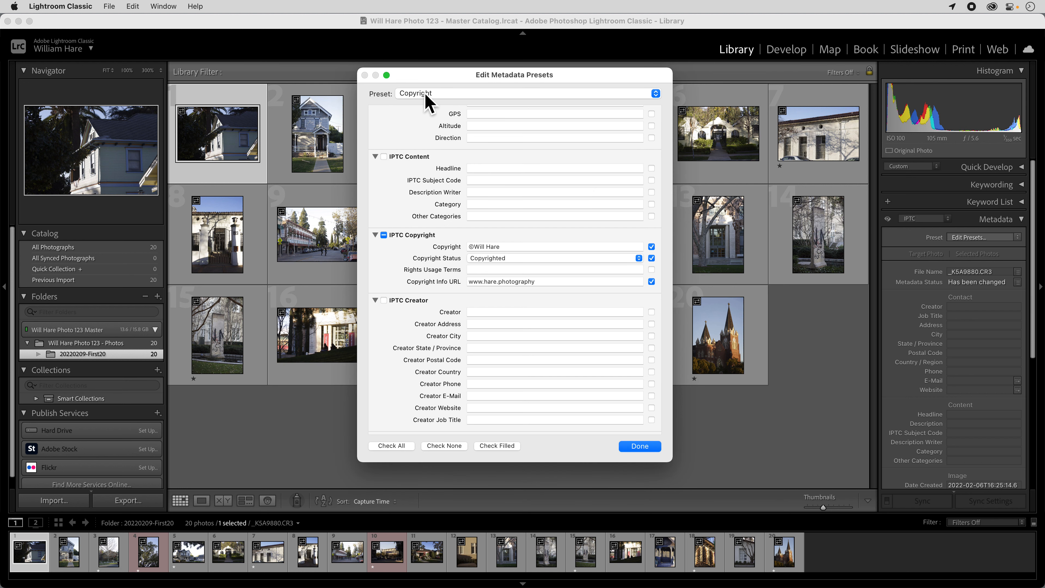
click(646, 448)
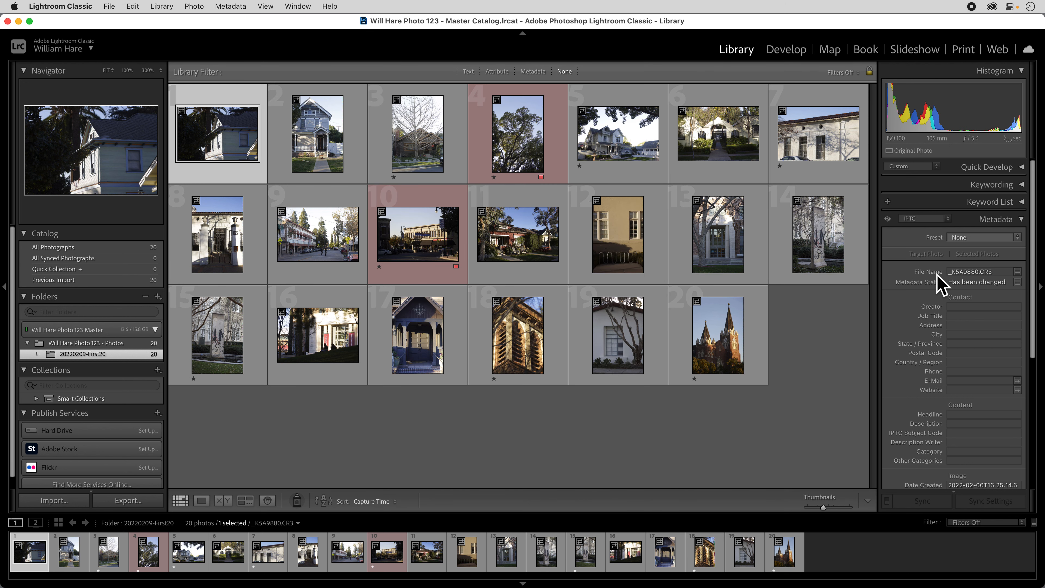
Step: Apply the Copyright metadata preset to the first photo, and to all photos in the folder
click(976, 241)
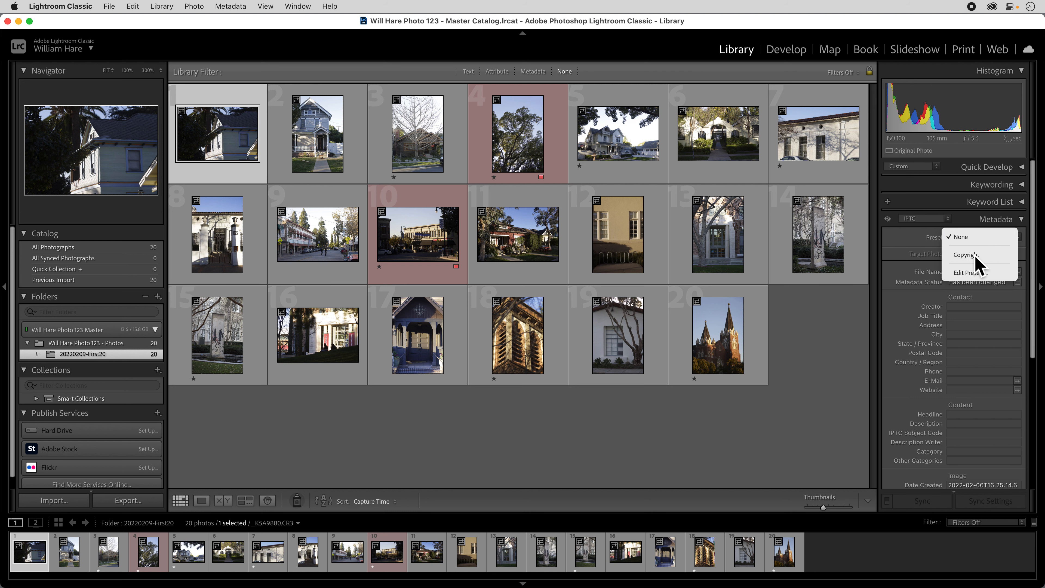
click(979, 263)
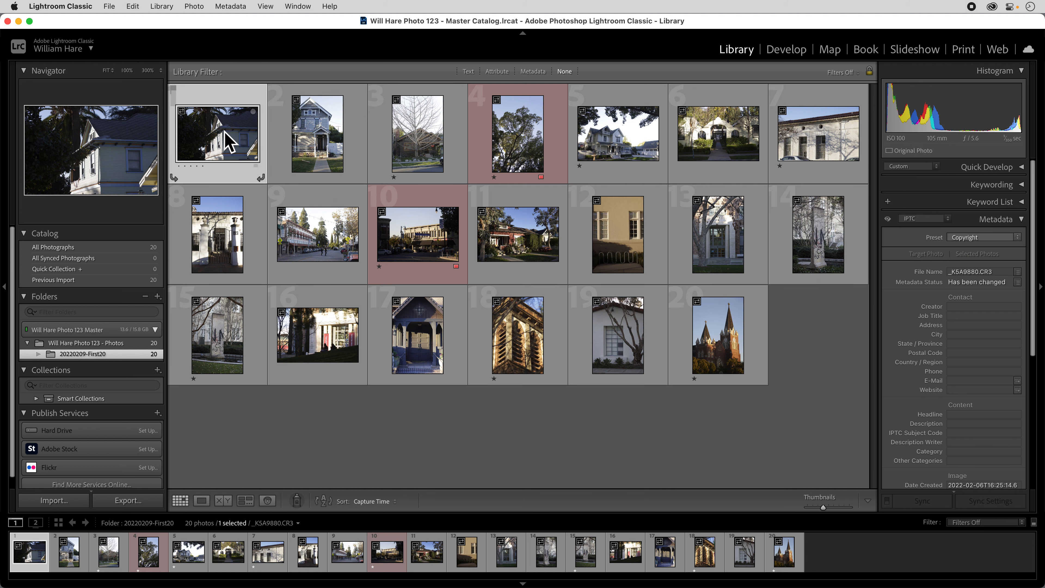
key(super+a)
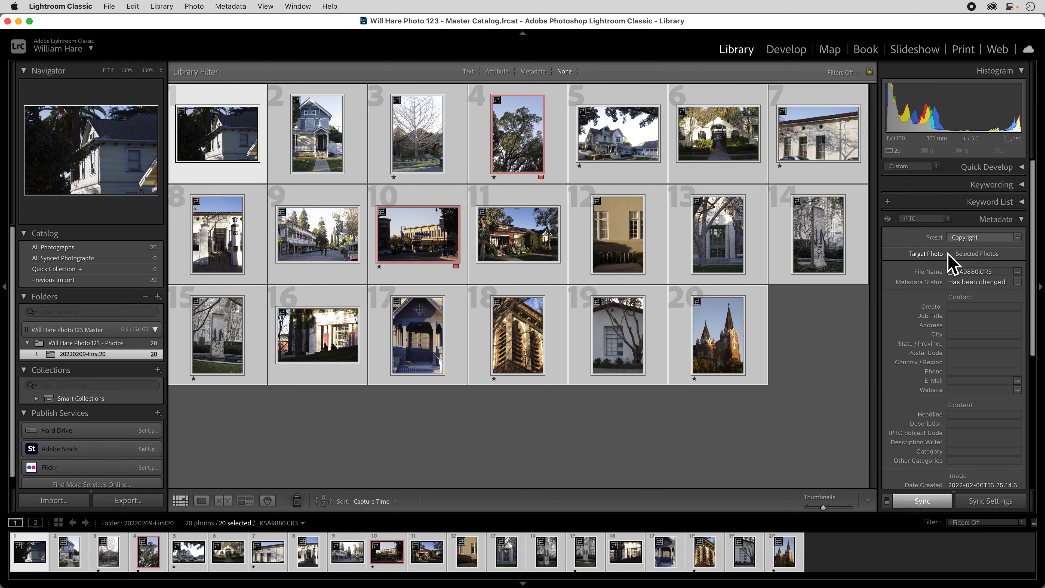
click(977, 239)
click(971, 238)
Step: Check the IPTC copyright fields of photos 12 and 20
click(614, 239)
scroll(917, 385, down, 10)
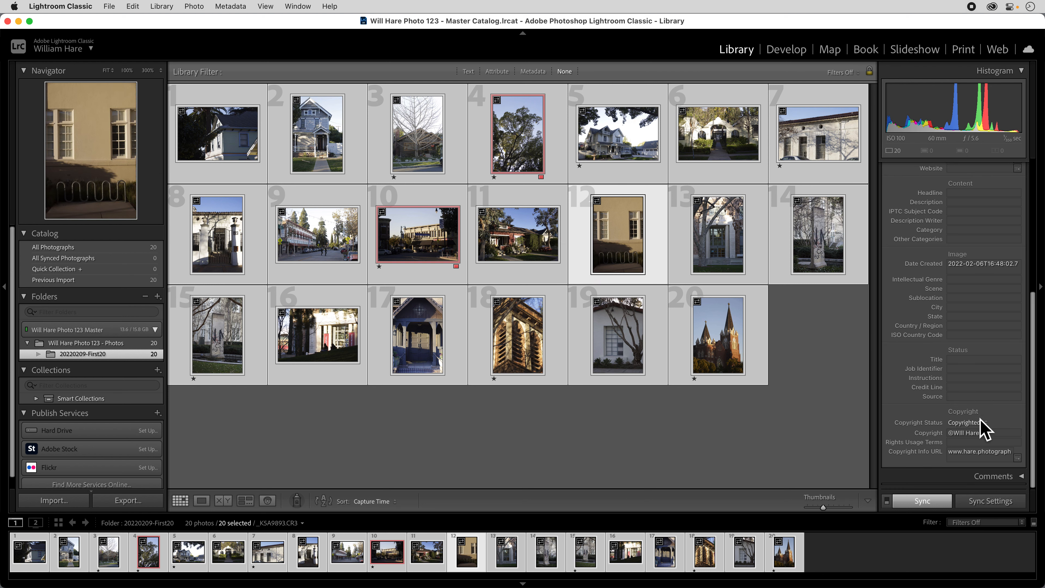
click(717, 355)
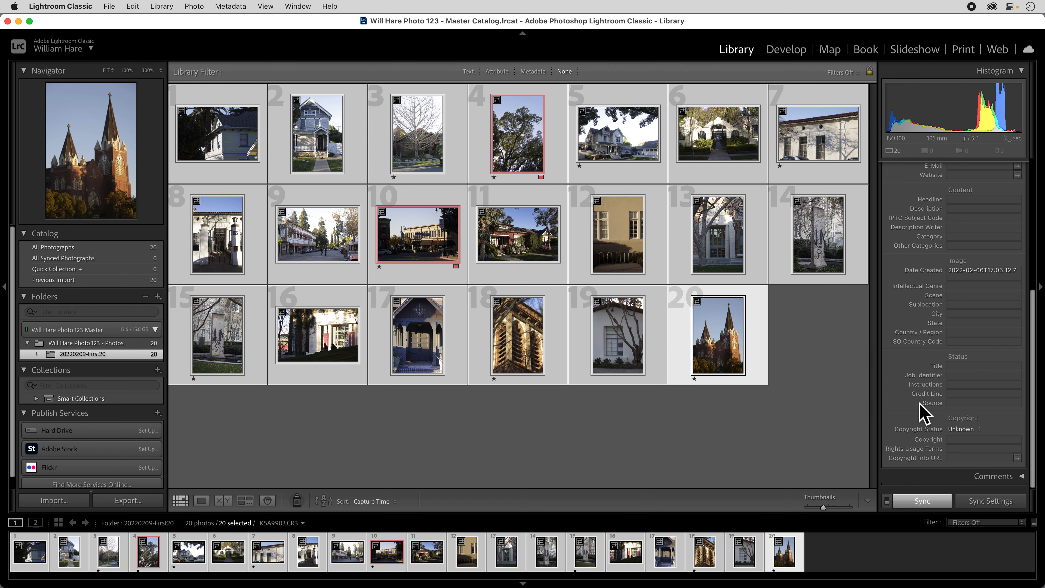
Step: Apply the Copyright metadata preset individually to photos 19 and 20
click(660, 335)
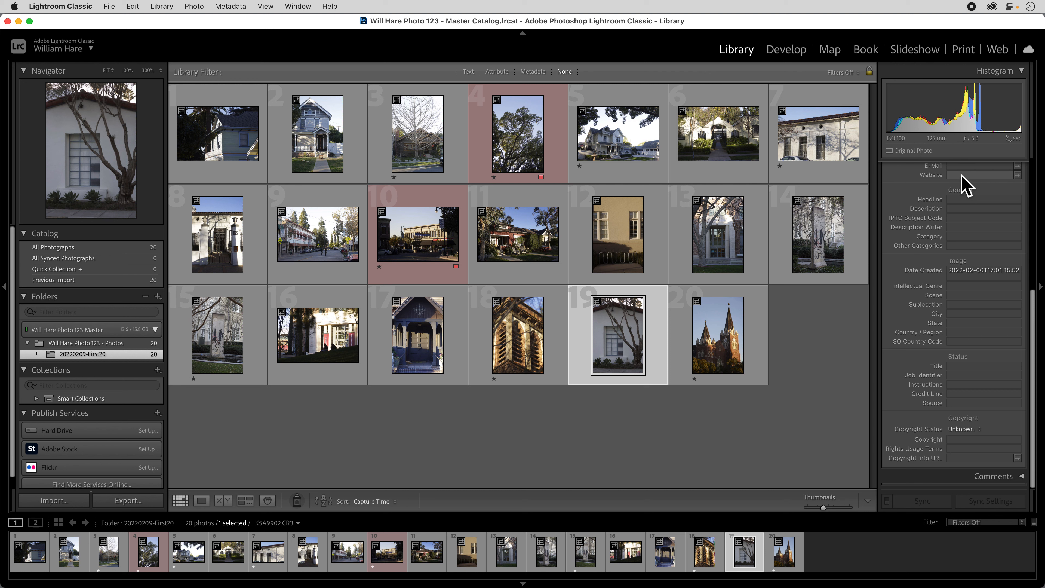
scroll(963, 193, up, 6)
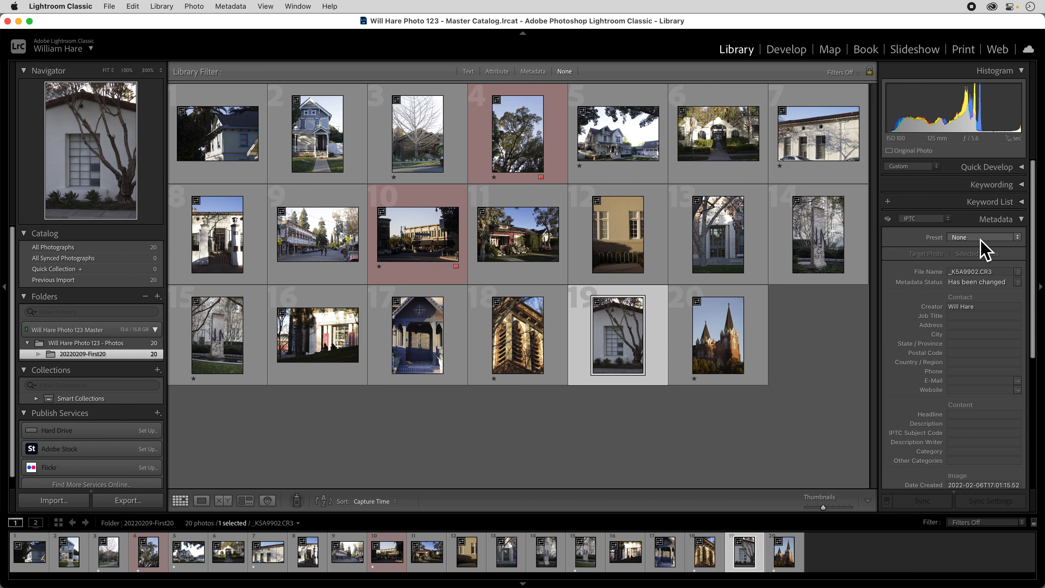
click(980, 239)
click(979, 256)
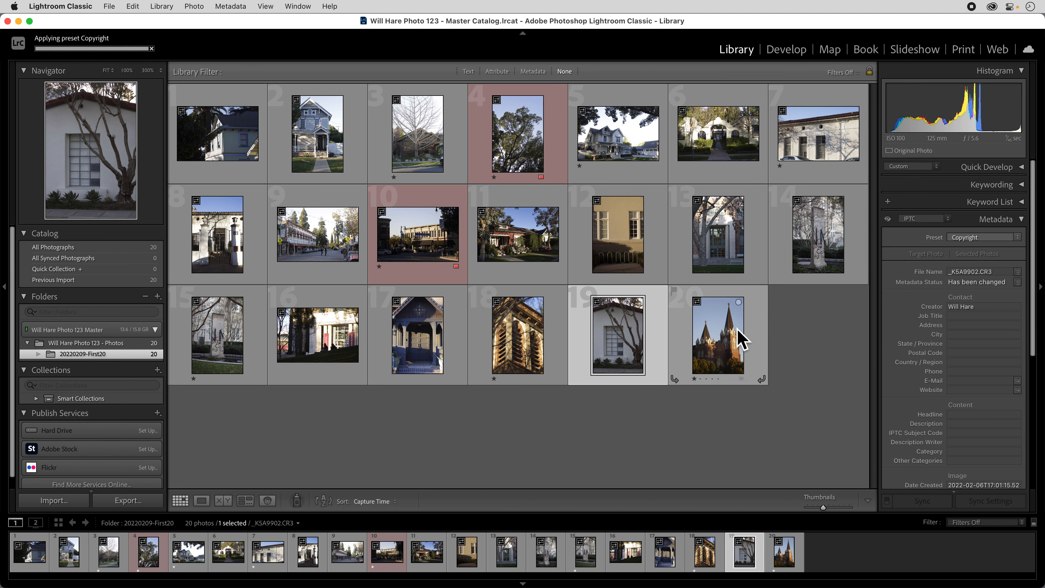
click(745, 354)
click(1006, 239)
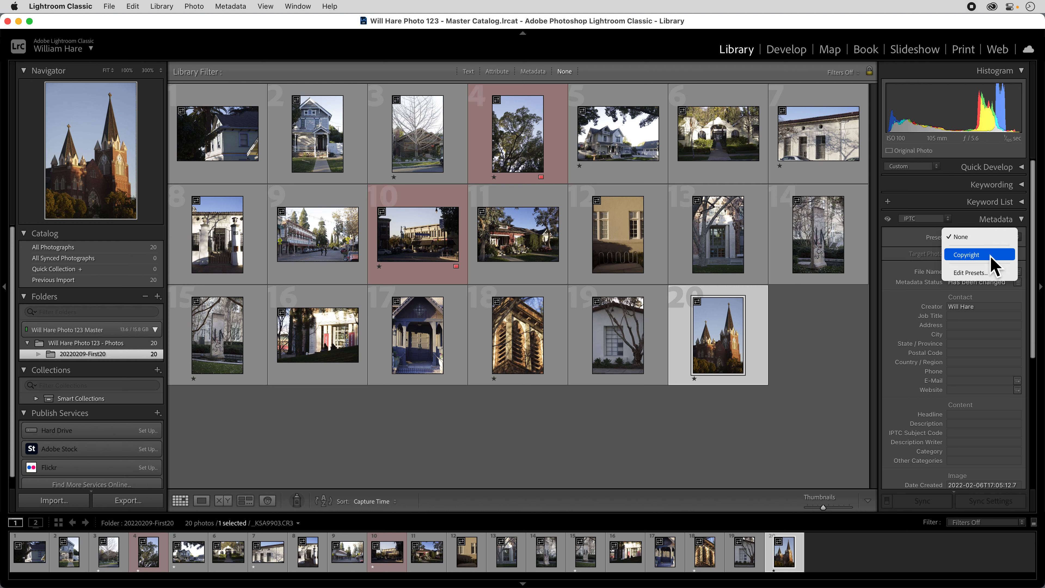
click(991, 255)
Step: Check the IPTC copyright fields of photos 19, 20 and 18
click(636, 350)
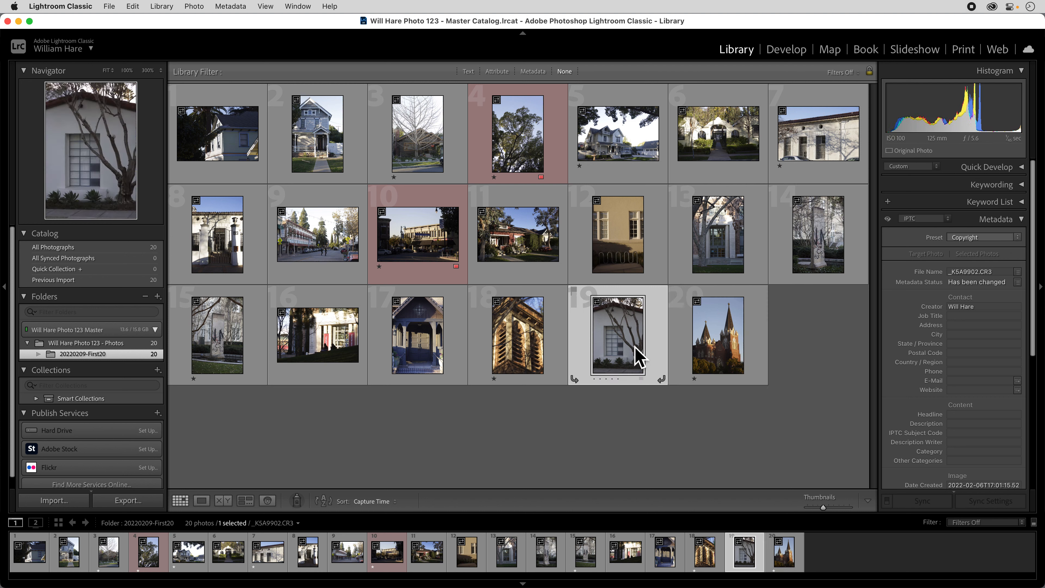
scroll(922, 381, down, 5)
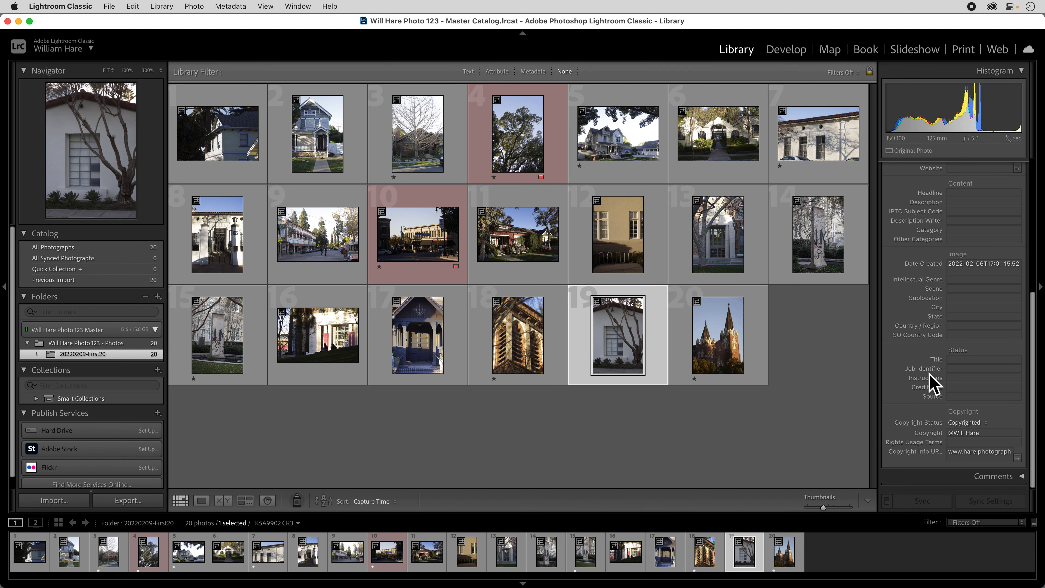
click(742, 364)
click(535, 330)
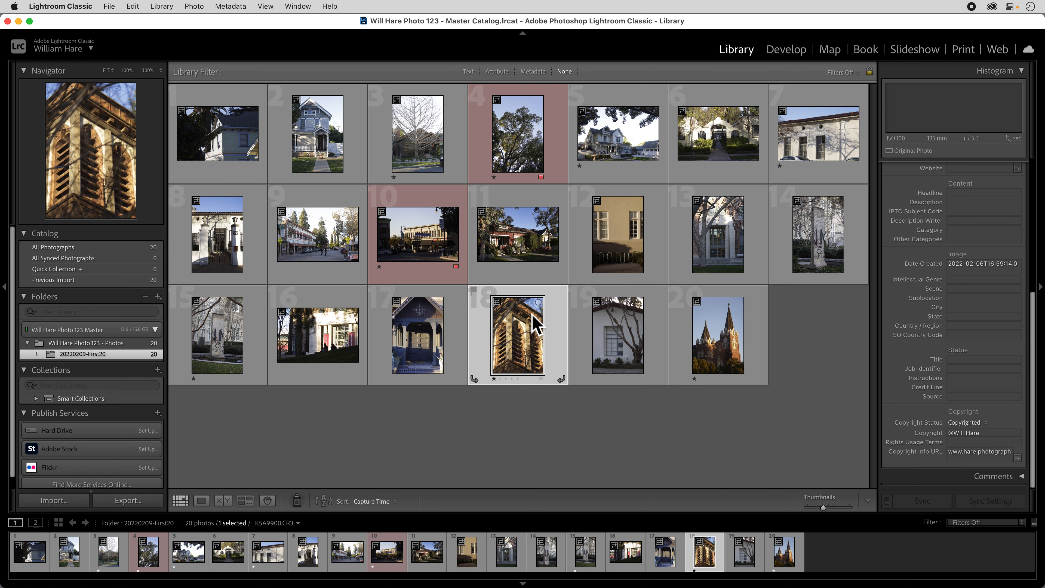
Step: Choose the Copyright metadata preset to apply during a photo import, and cancel the import
click(72, 499)
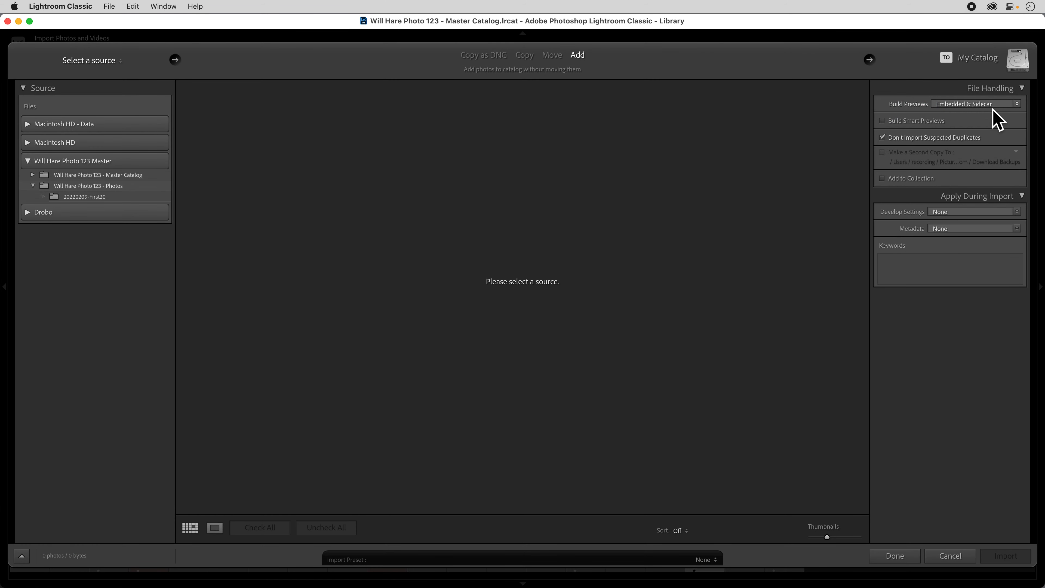
click(981, 229)
click(960, 243)
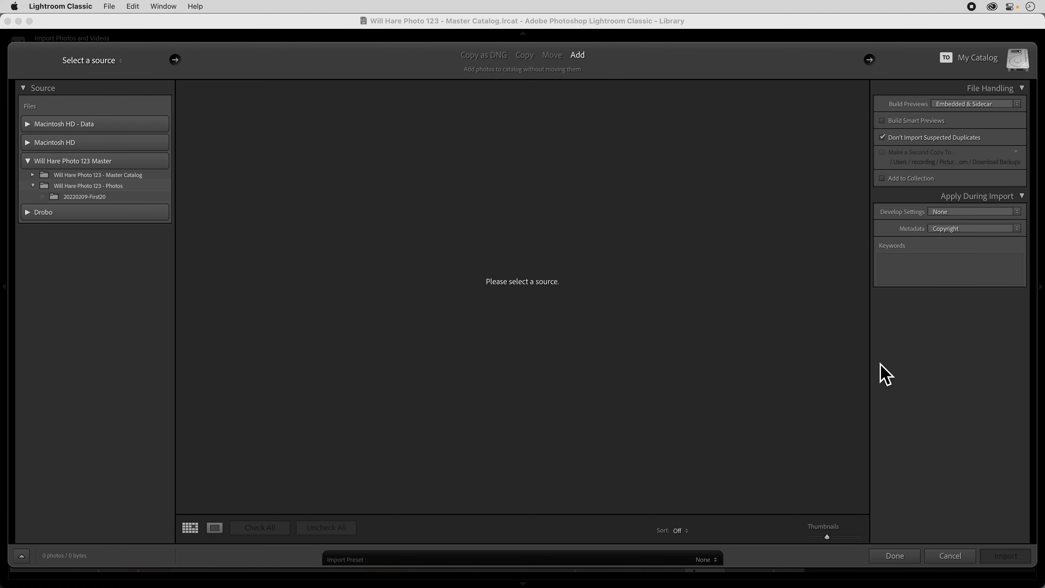
click(950, 560)
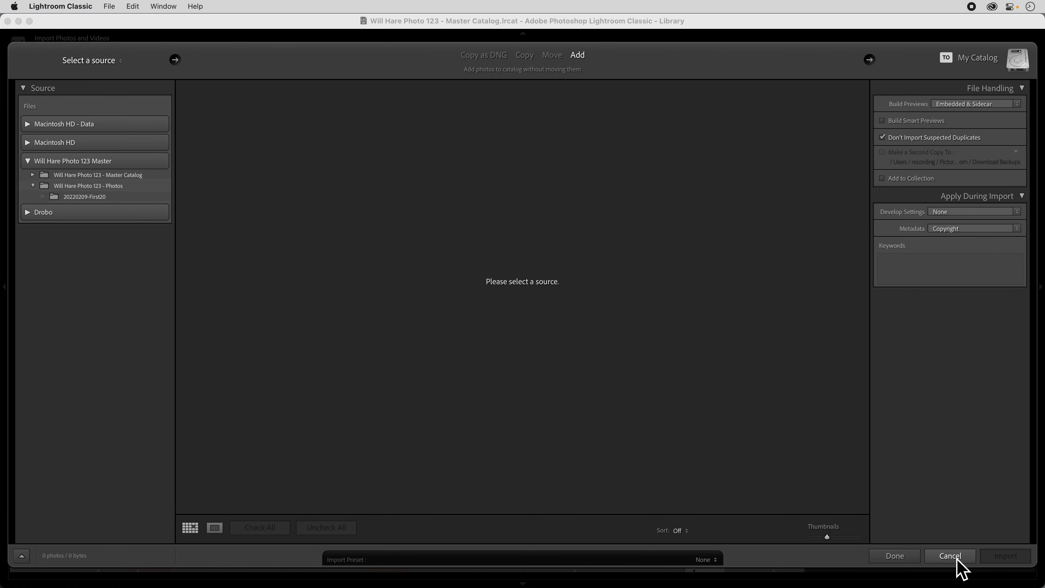